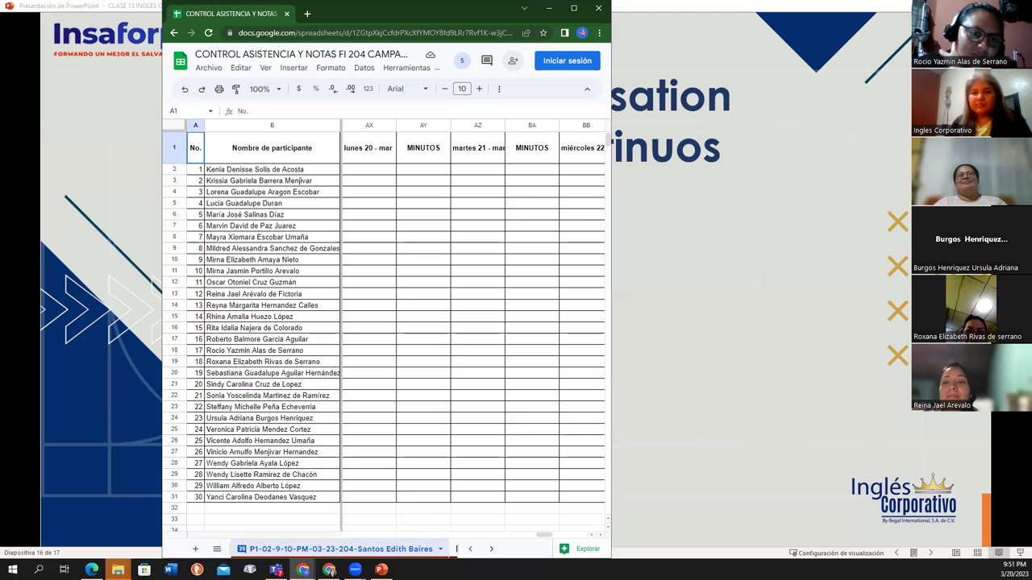
scroll(980, 39, "down", 3)
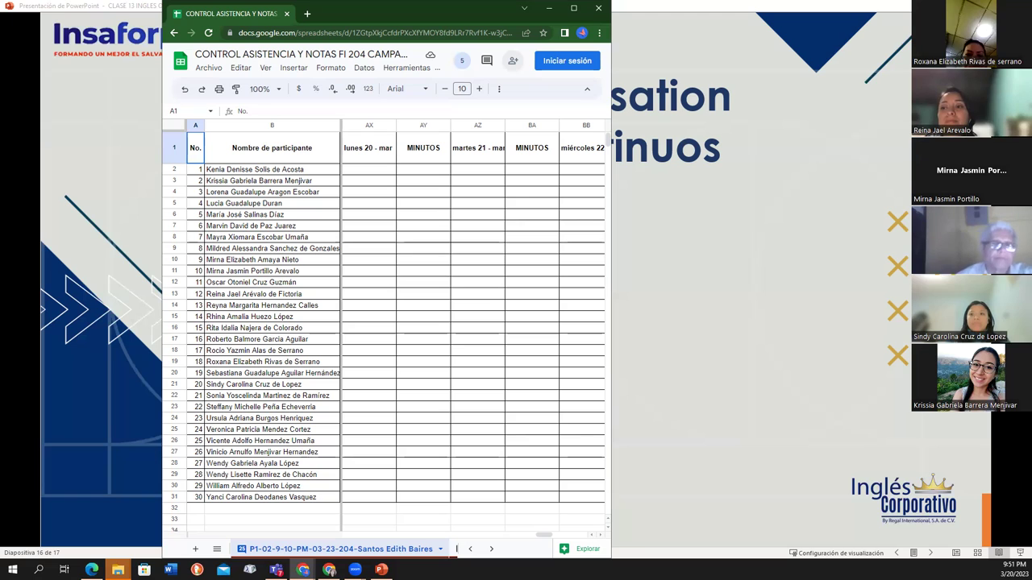
scroll(980, 109, "down", 3)
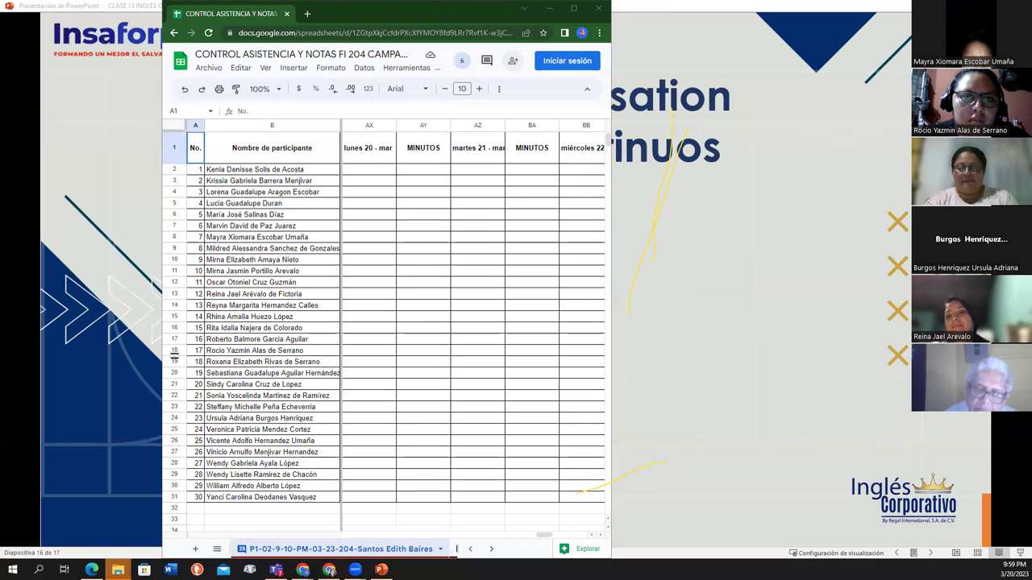
- In the lunes 20 - mar column, enter attendance 0 for participant 1 and 1 for participants 2 to 4 (AX2:AX5)
left_click(370, 169)
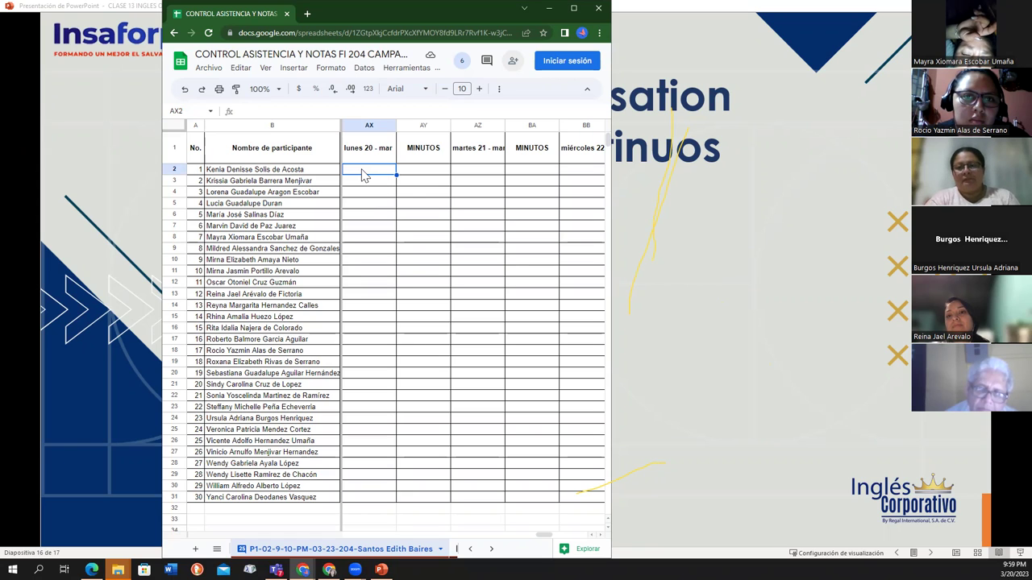
type("0")
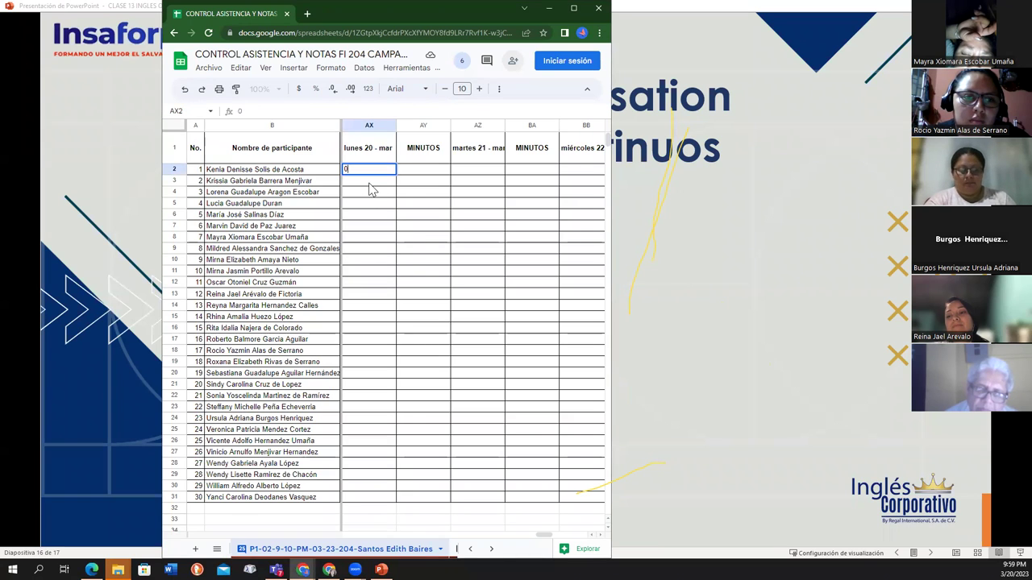
key("Return")
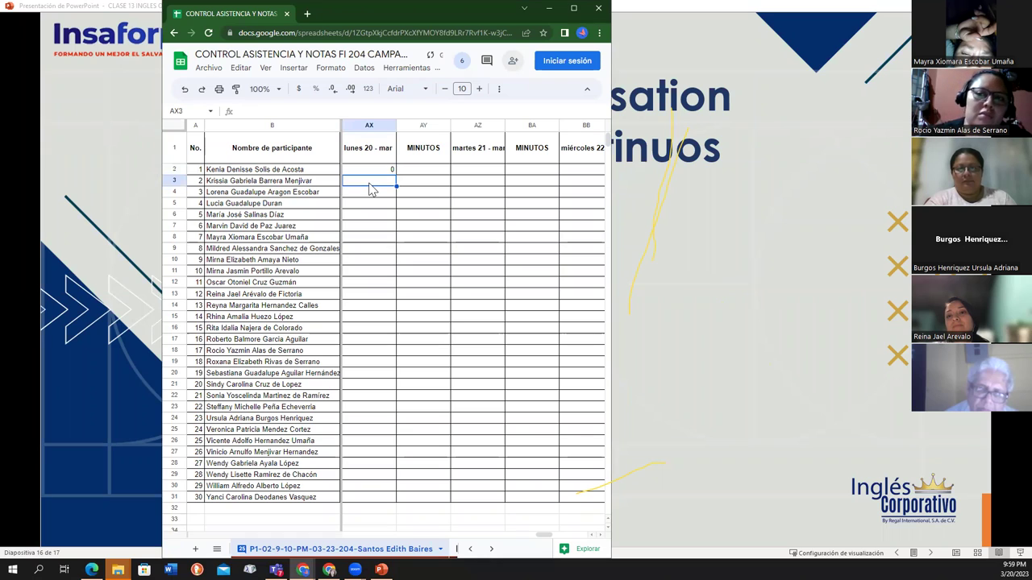
type("1")
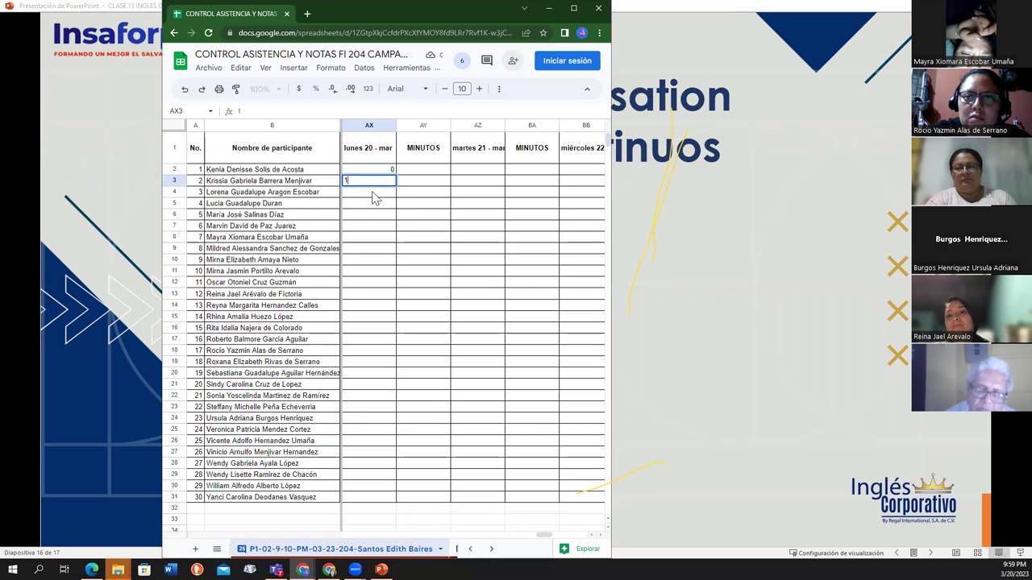
key("Return")
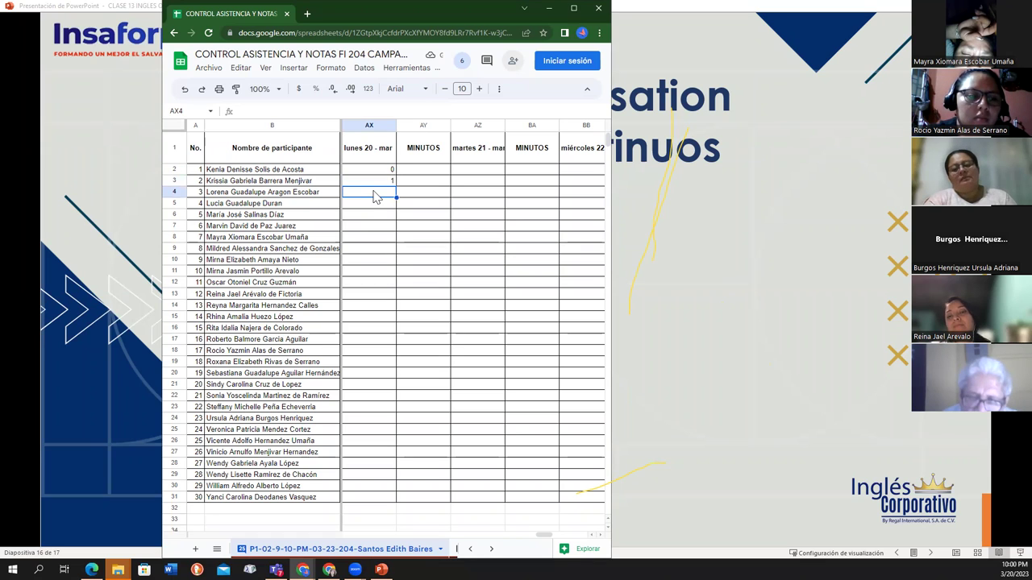
type("1")
key("Return")
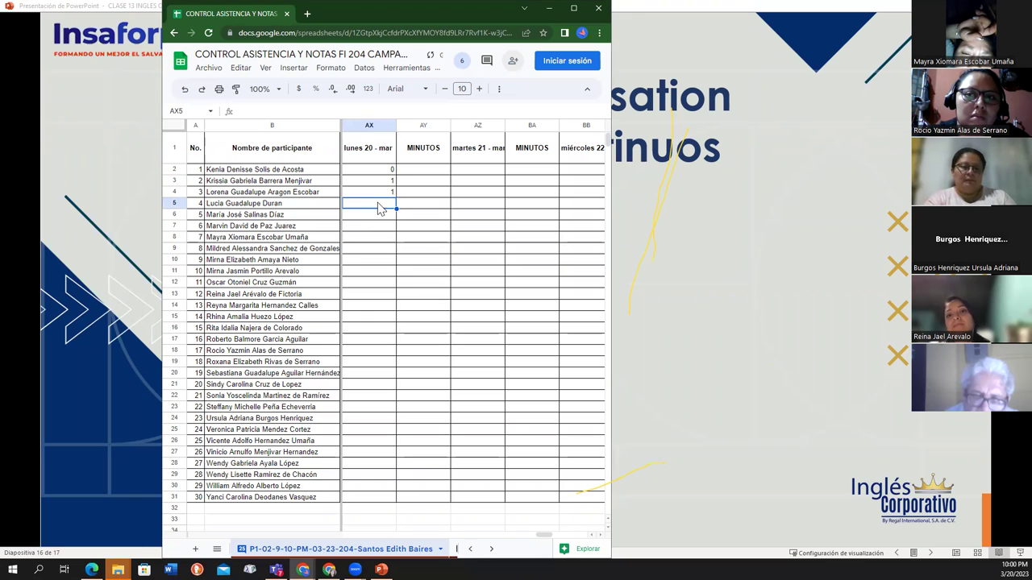
type("1")
key("Return")
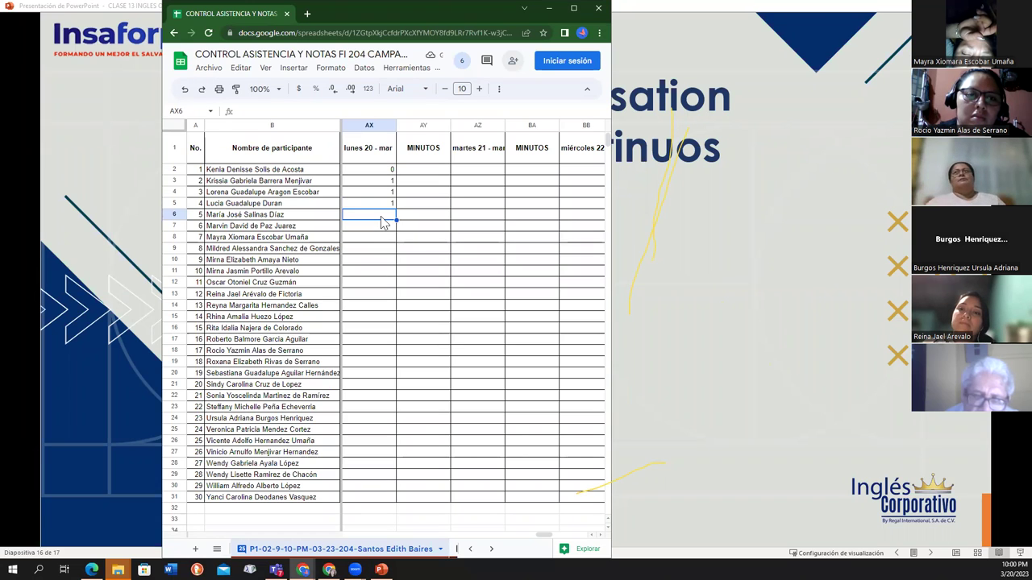
- Record lunes 20 - mar attendance for participants 5 to 8 in AX6:AX9 as 0, 0, 1 and 0
type("0")
left_click(382, 228)
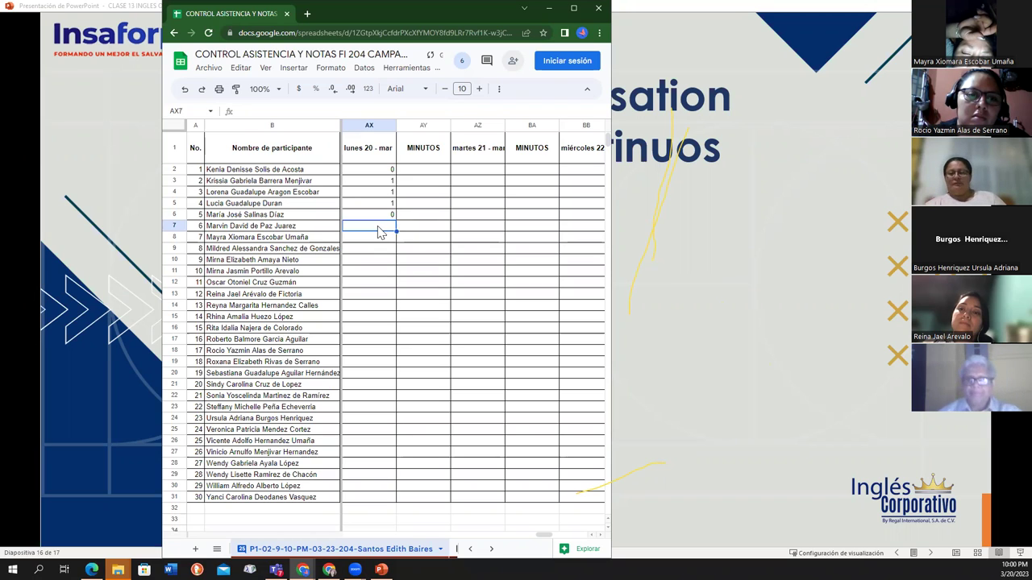
type("0")
left_click(376, 240)
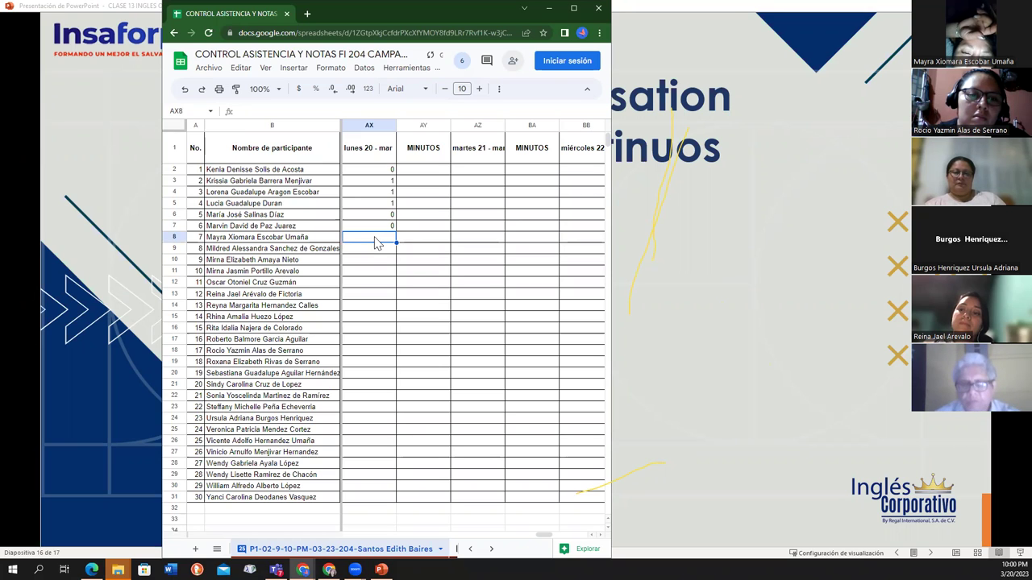
type("1")
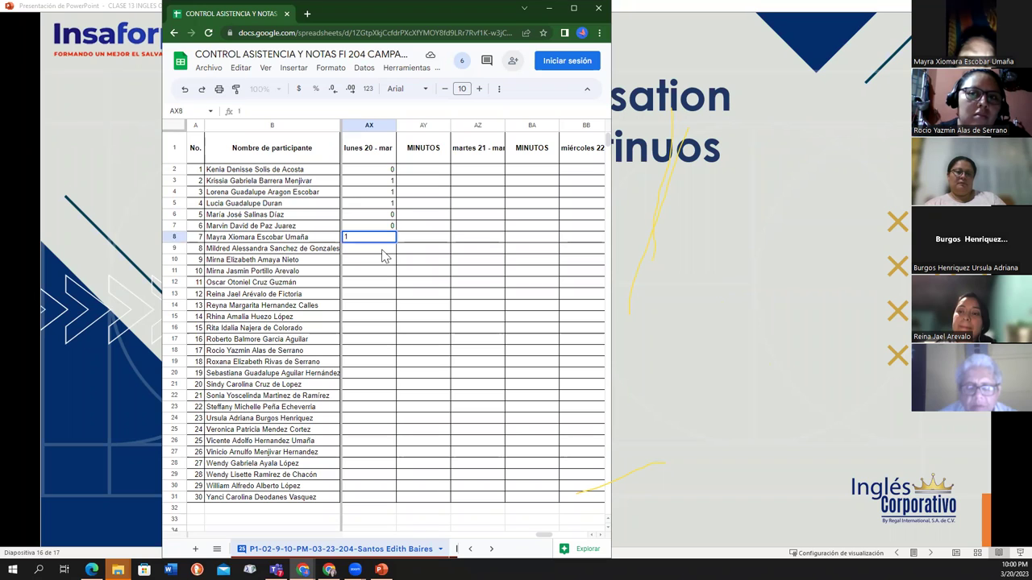
key("Return")
type("0")
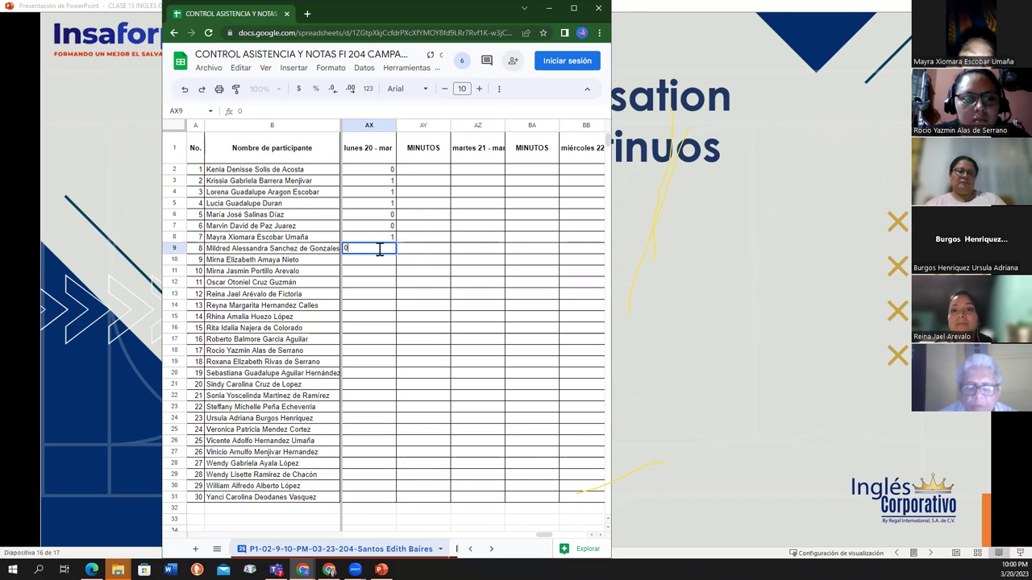
key("Return")
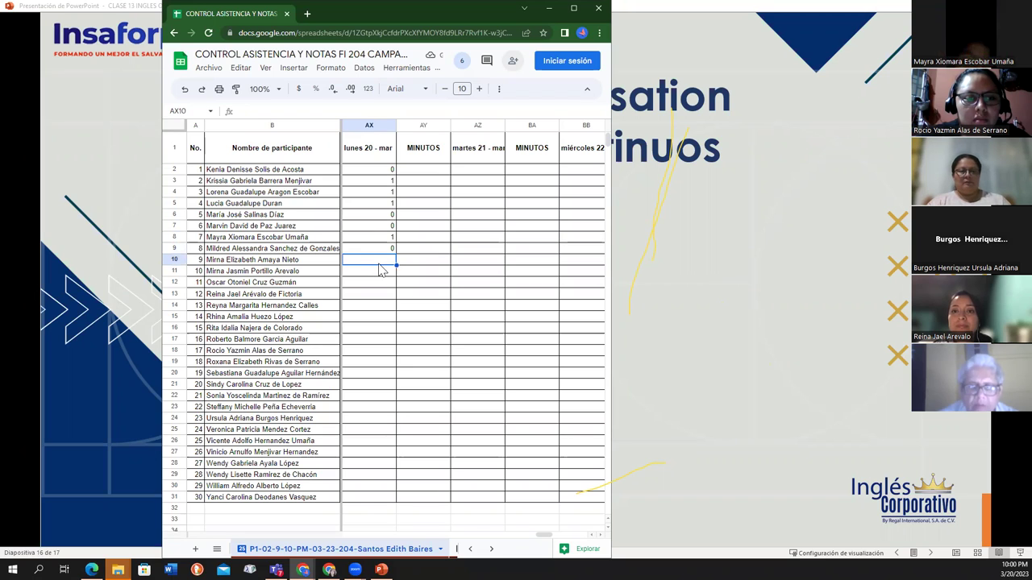
- Mark participants 9 to 13 with 1 in the lunes 20 - mar column, cells AX10 to AX14
type("1")
key("Return")
type("1")
key("Return")
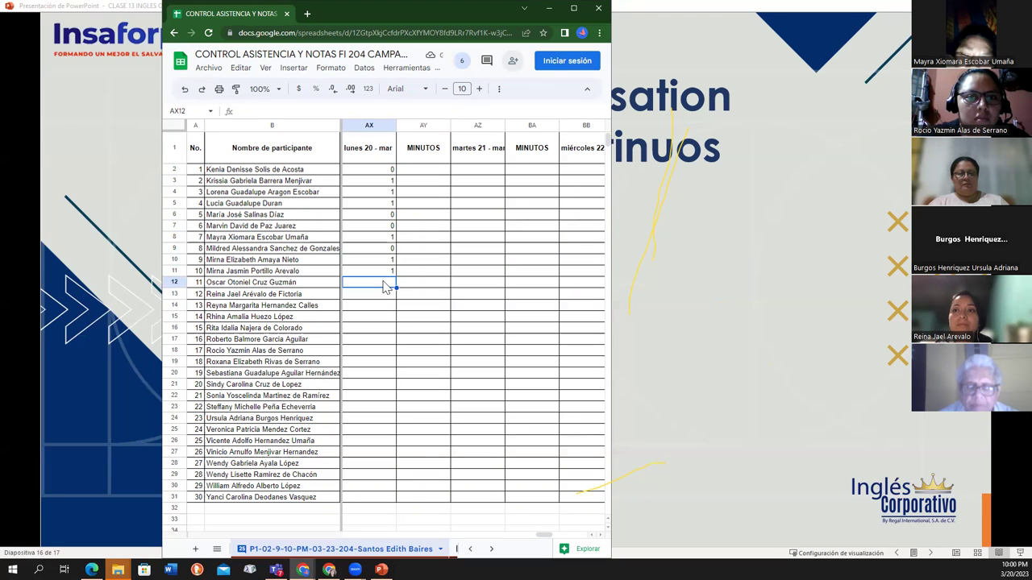
type("1")
key("Return")
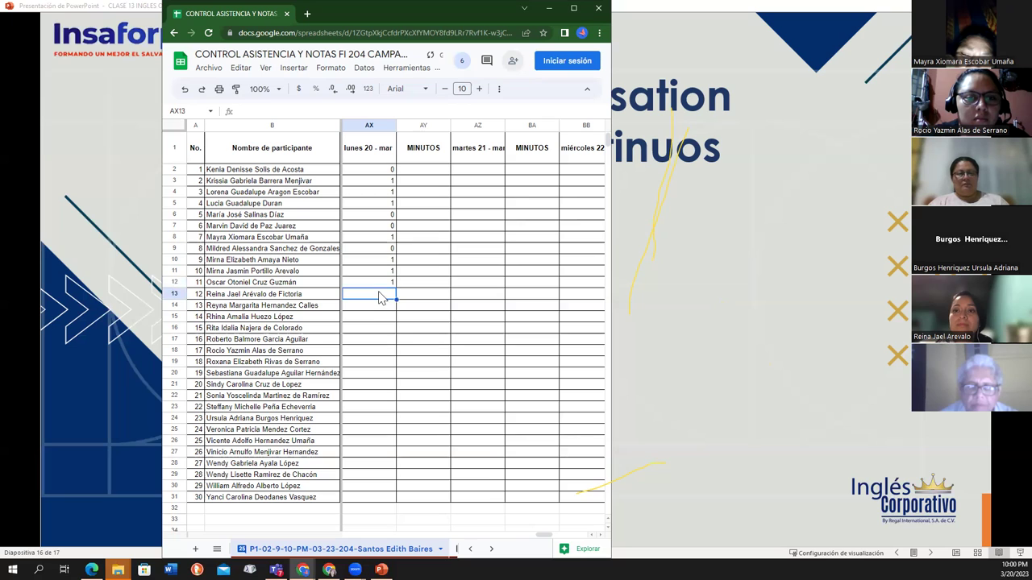
type("1")
key("Return")
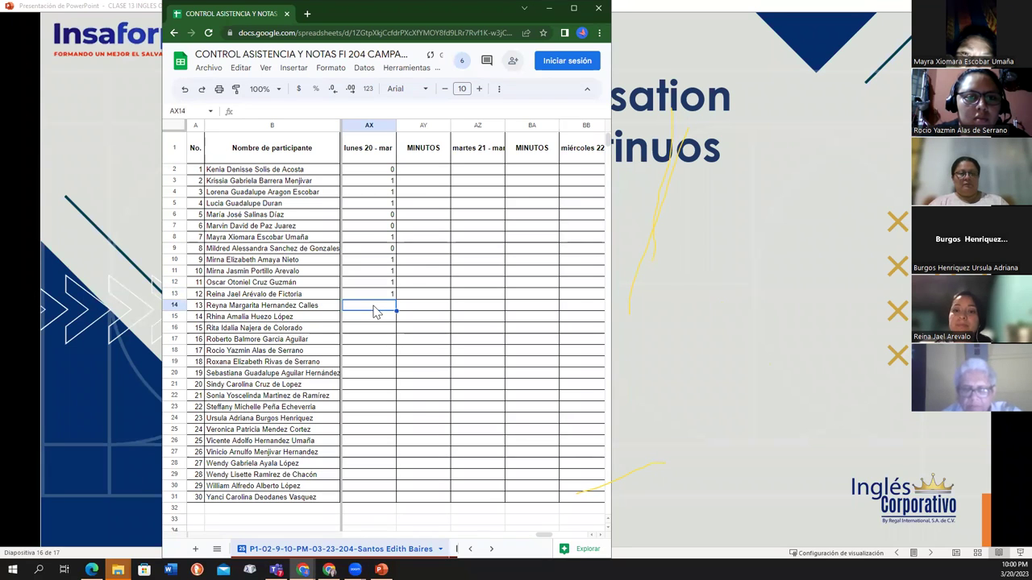
type("1")
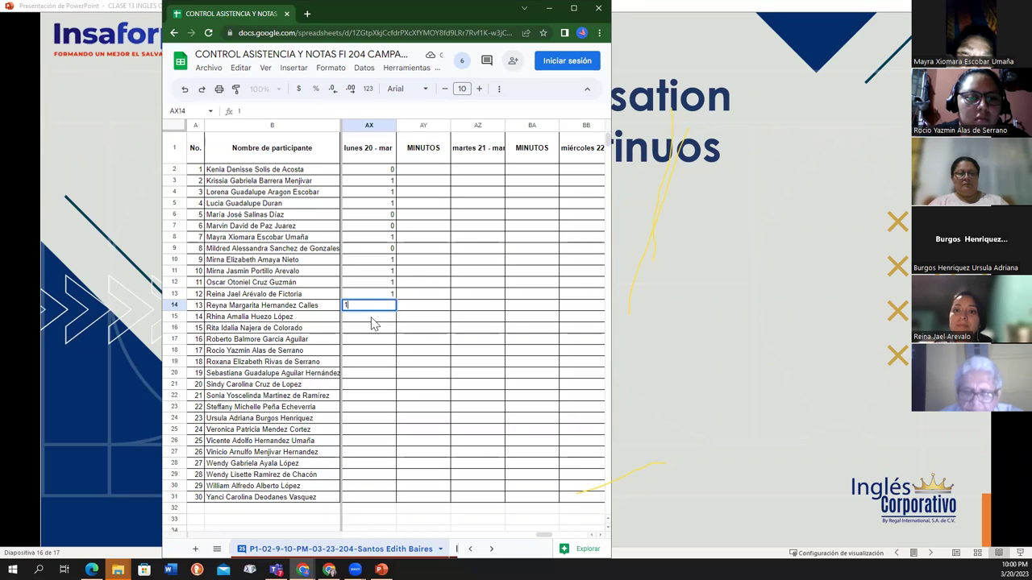
key("Return")
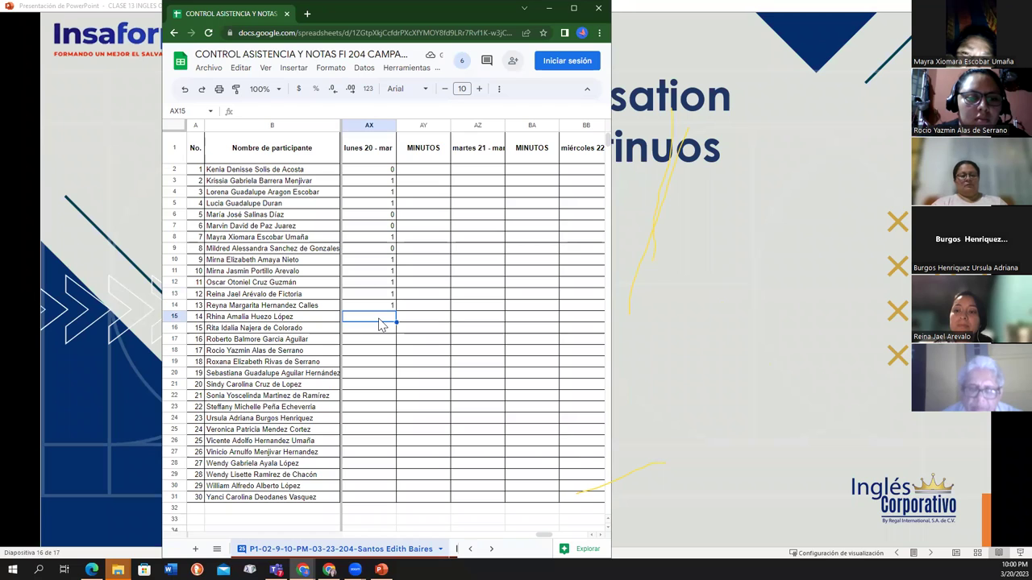
- Enter 0 for participants 14 to 16 in the lunes 20 - mar column, cells AX15 to AX17
type("0")
key("Return")
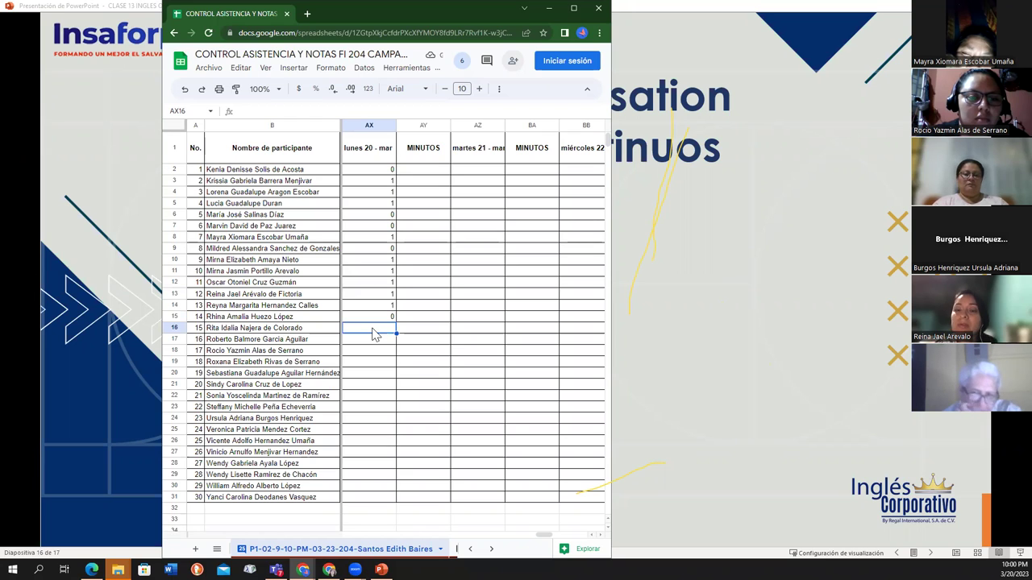
type("0")
left_click(375, 347)
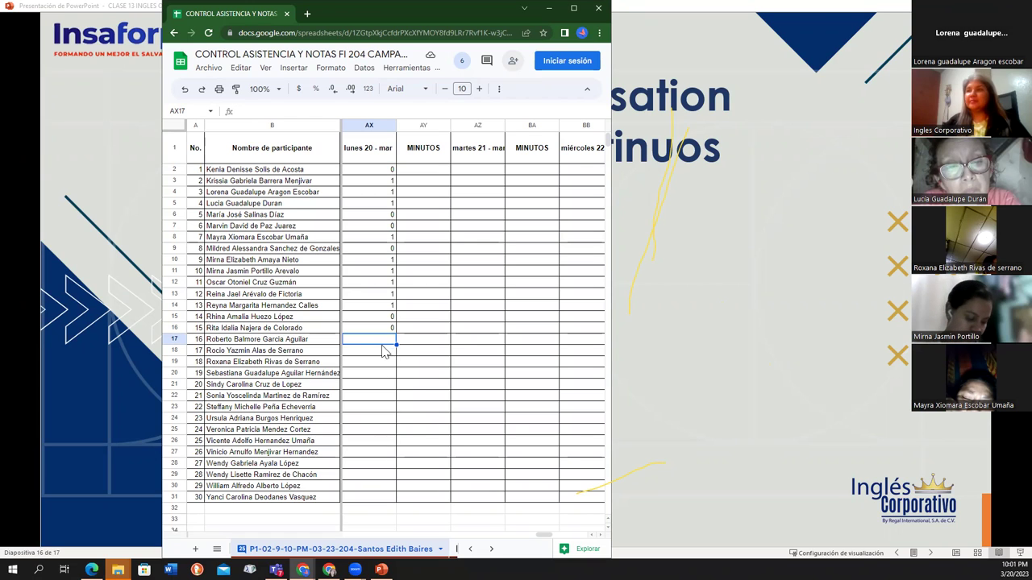
type("0")
key("Return")
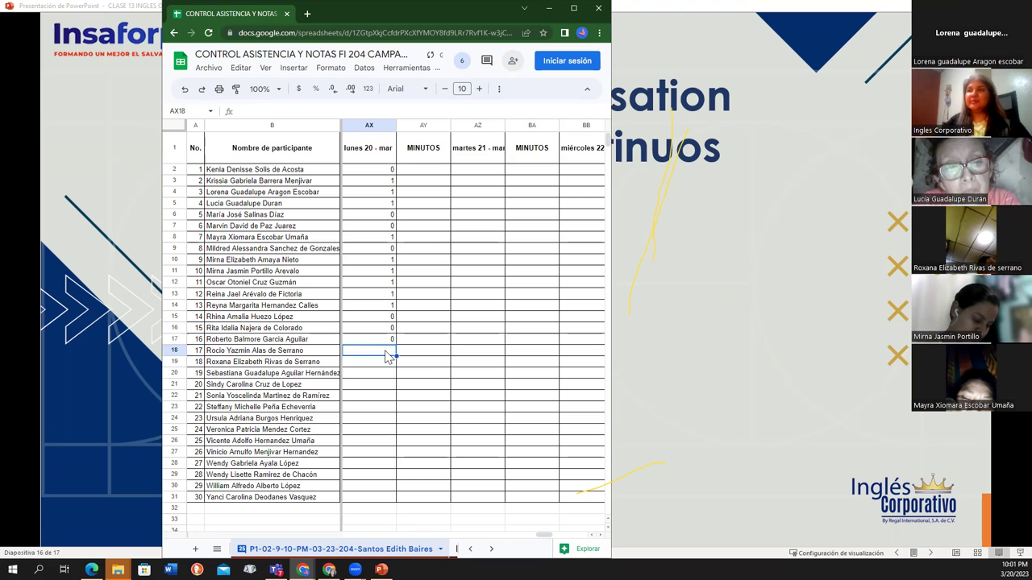
- Enter 1 for participants 17 to 20 in the lunes 20 - mar column, cells AX18 to AX21
type("1")
key("Return")
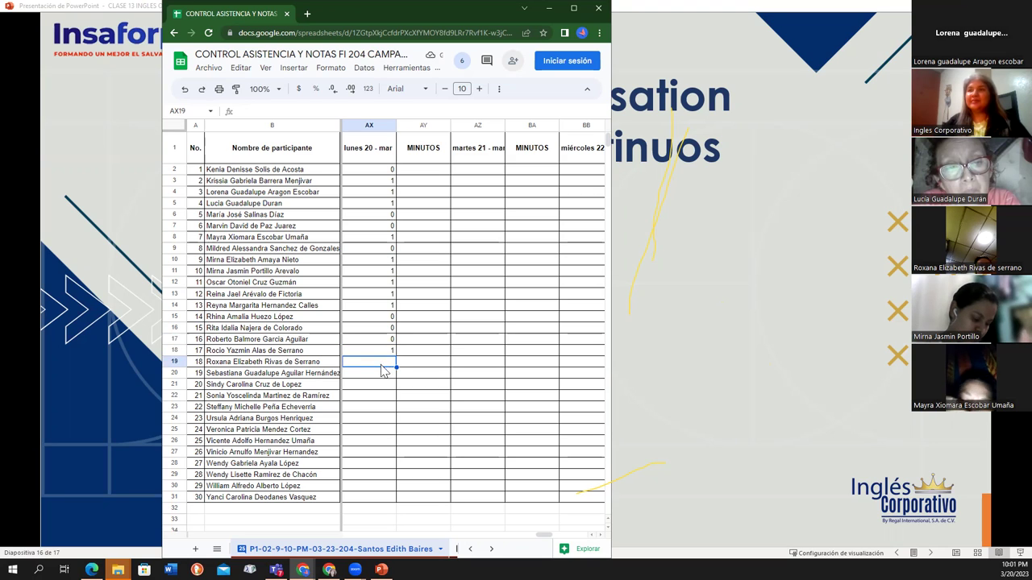
type("1")
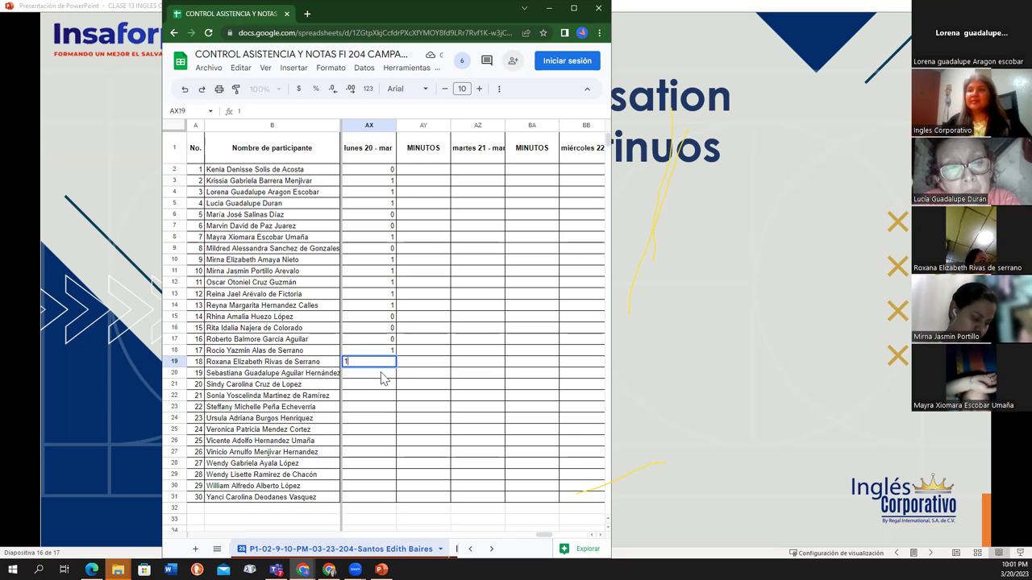
key("Return")
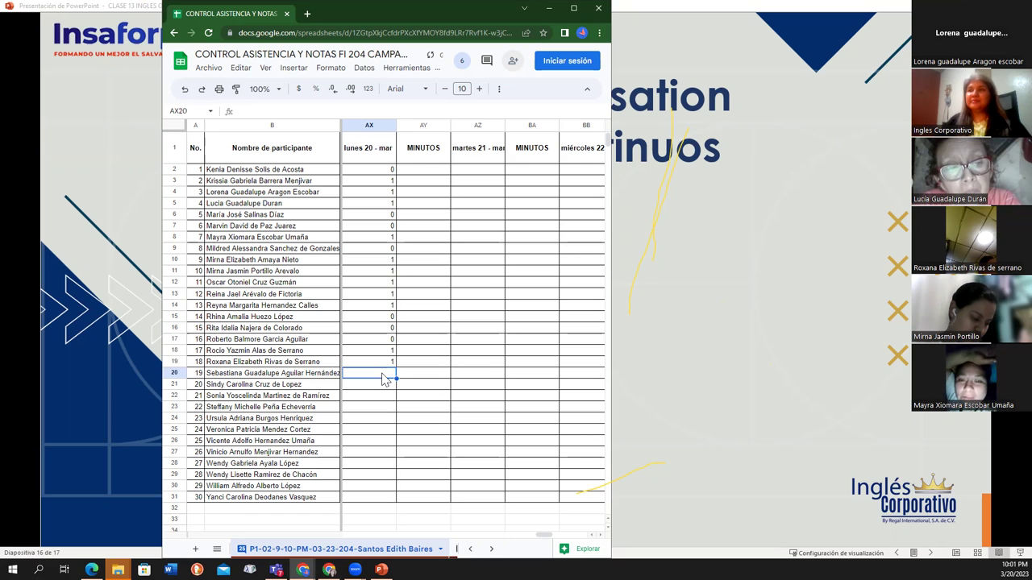
type("1")
key("Return")
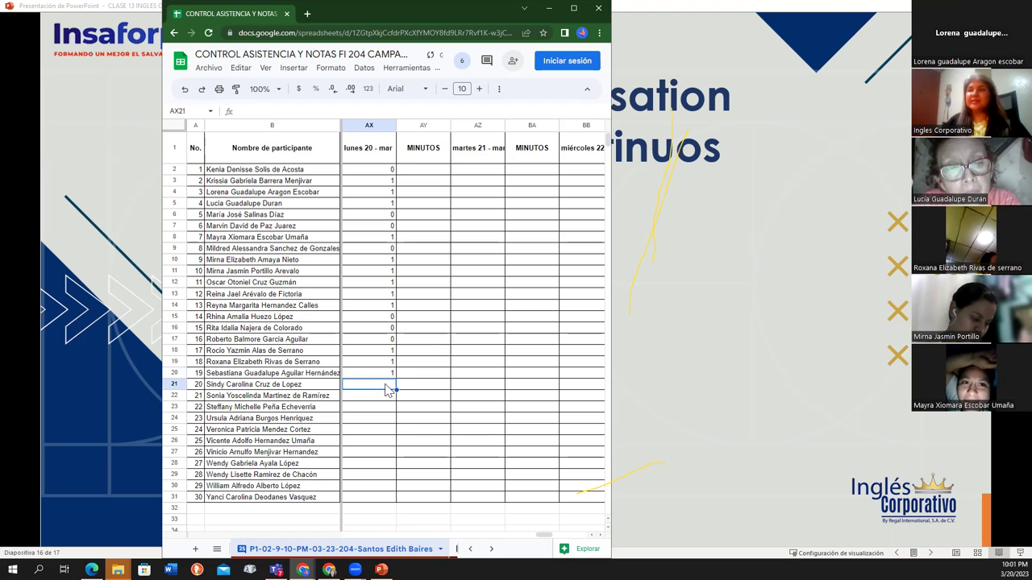
type("1")
key("Return")
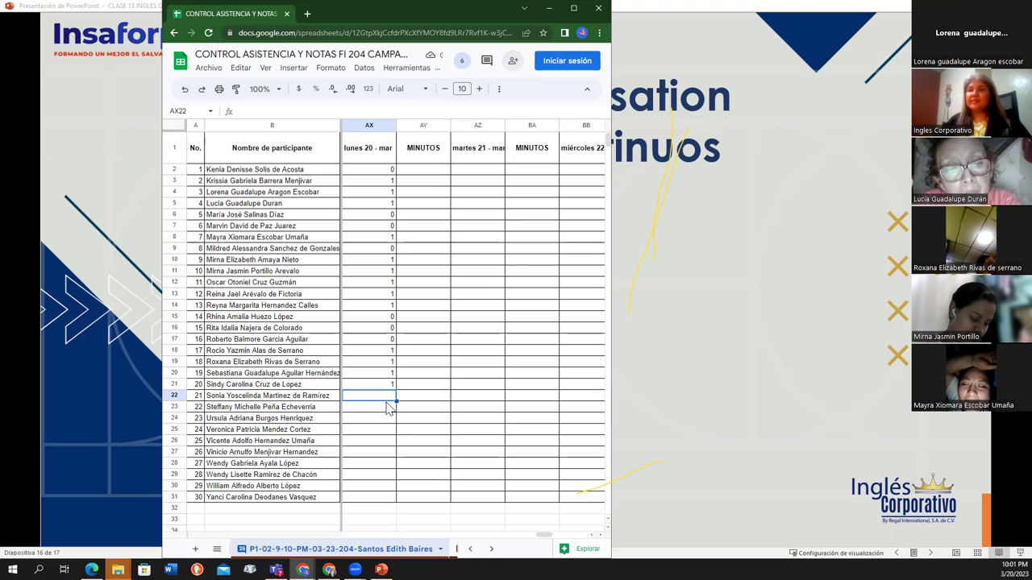
- Record lunes 20 - mar attendance as 0 for participants 21 and 22 and 1 for participant 23 (AX22:AX24)
type("0")
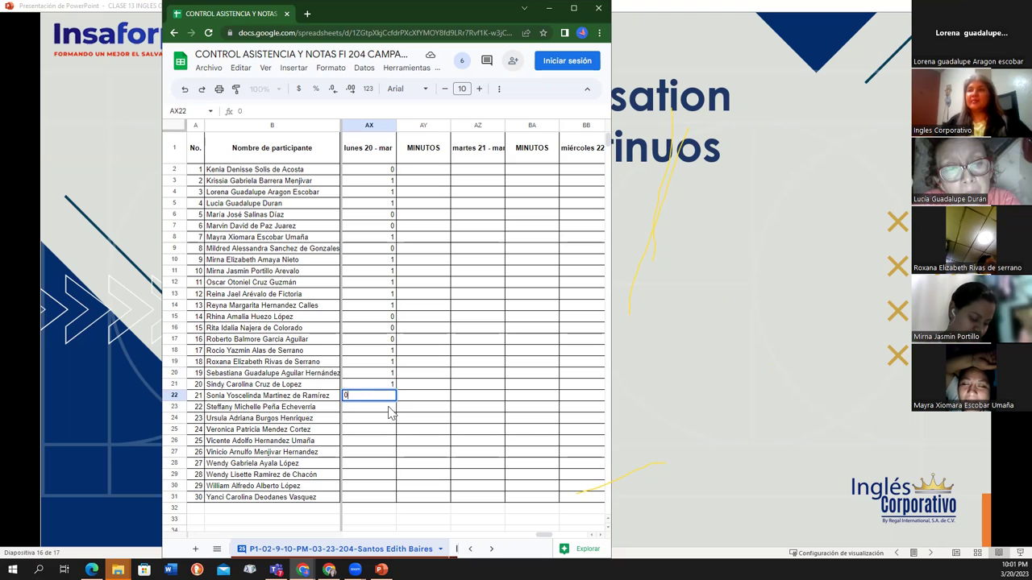
key("Return")
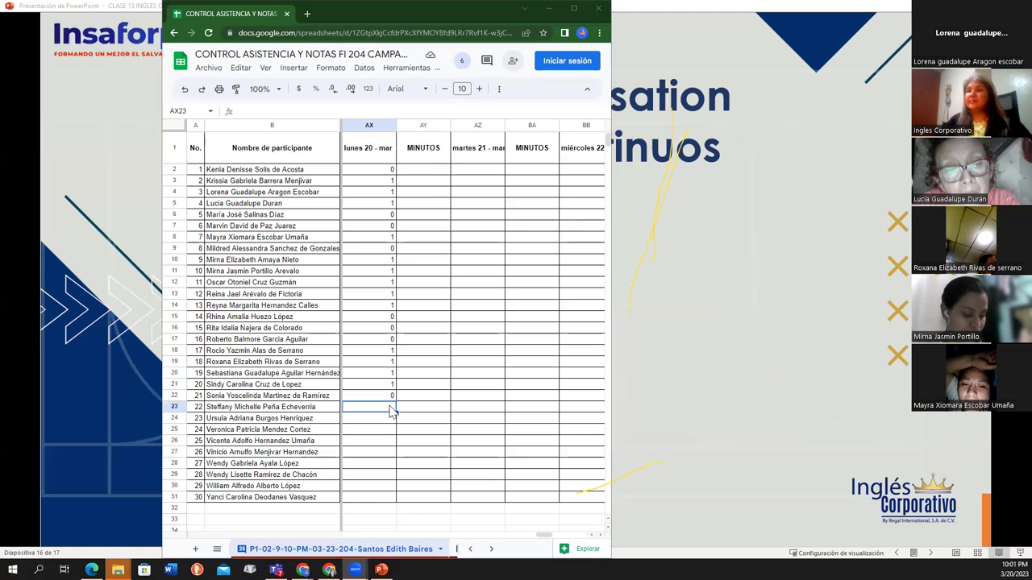
left_click(390, 412)
type("0")
key("Return")
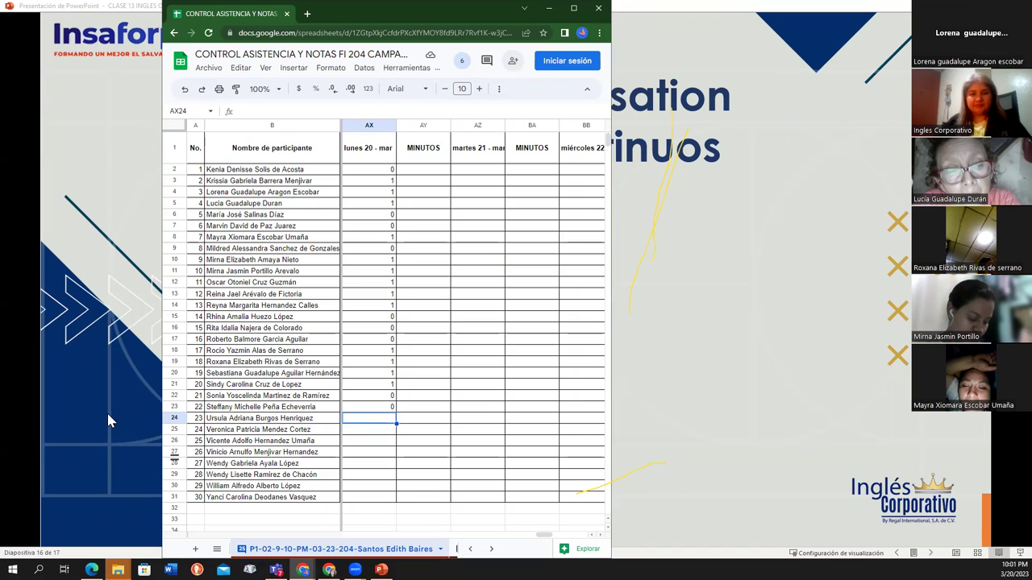
type("1")
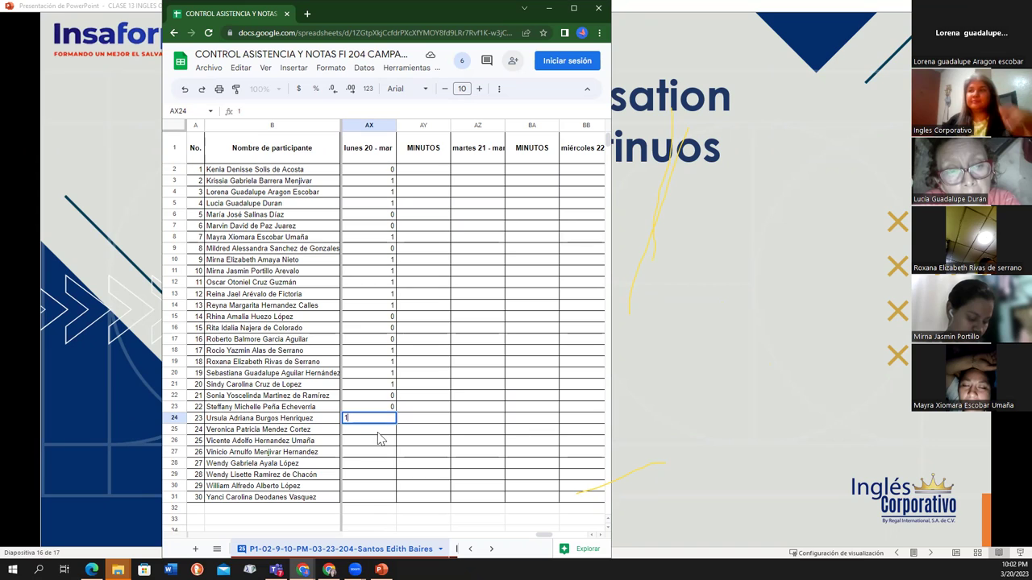
key("Return")
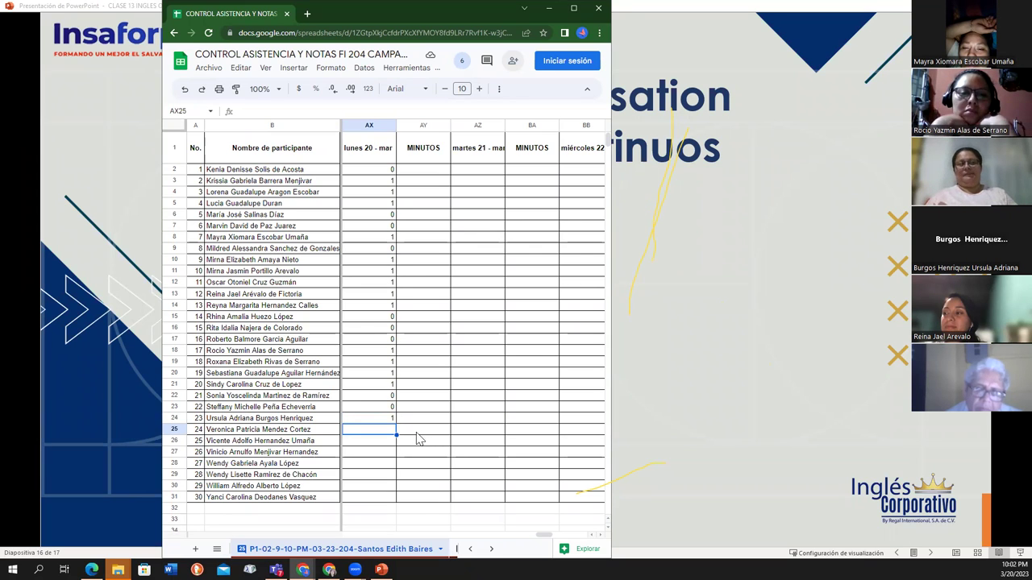
- Record lunes 20 - mar attendance as 0 for participant 24 and 1 for participants 25 and 26 (AX25:AX27)
type("0")
key("Return")
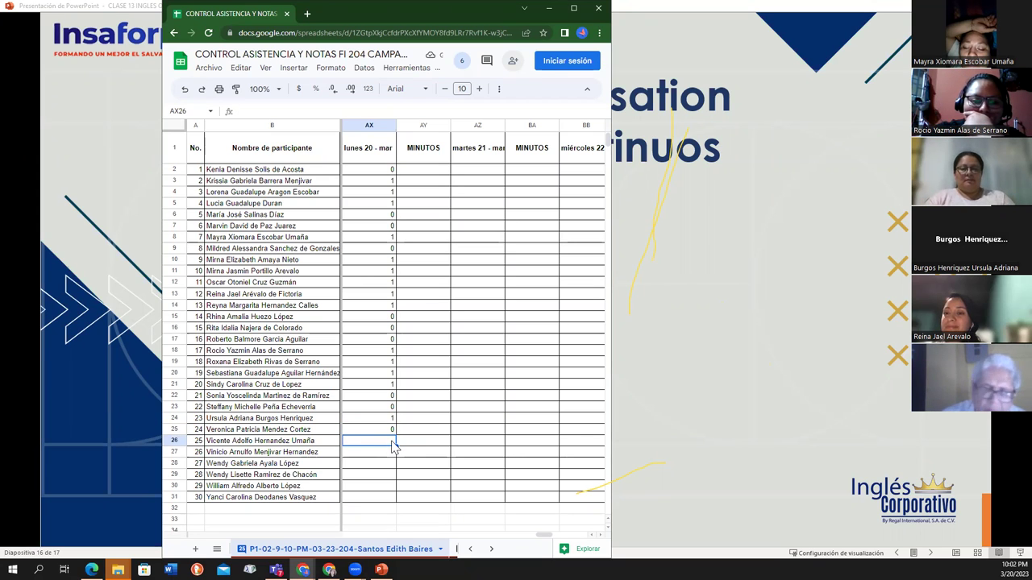
type("1")
key("Return")
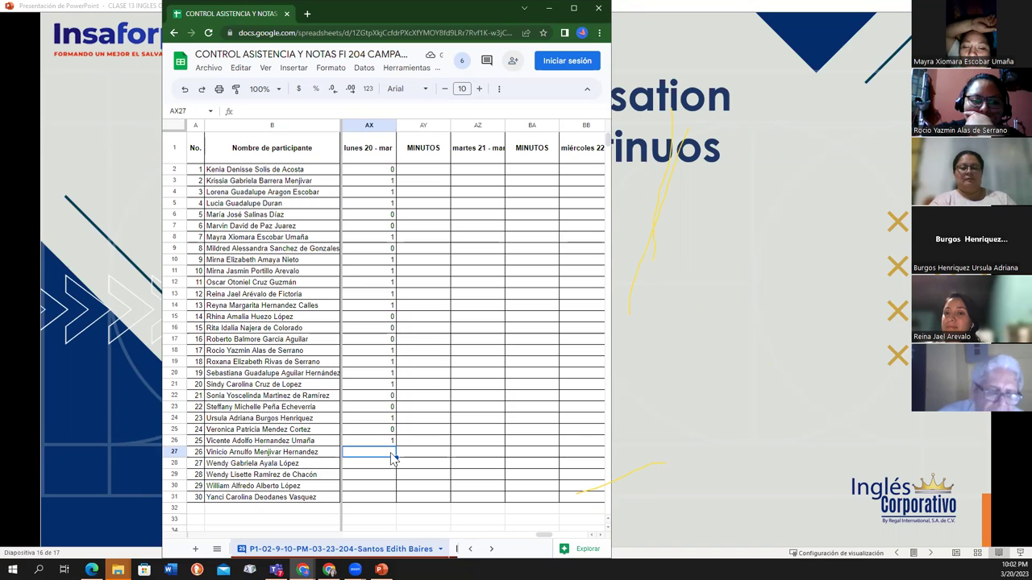
type("1")
key("Return")
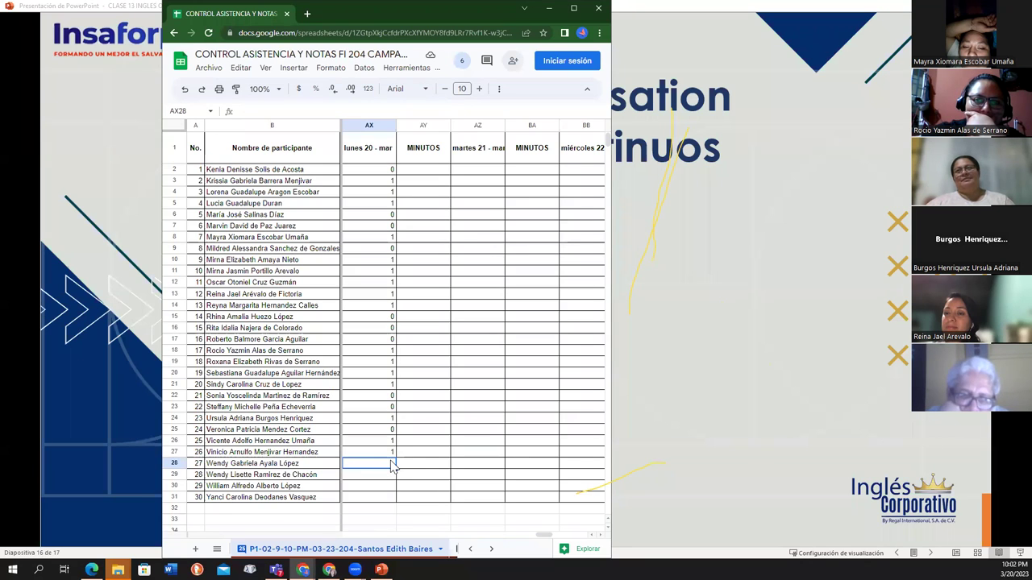
- Enter 1 for participants 27 to 30 in the lunes 20 - mar column, cells AX28 to AX31
type("1")
key("Return")
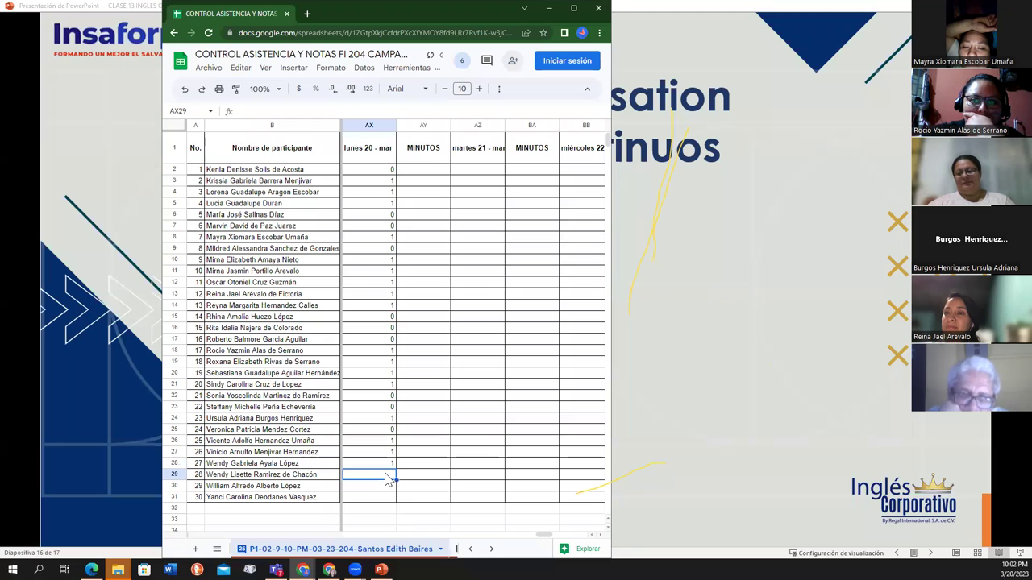
type("1")
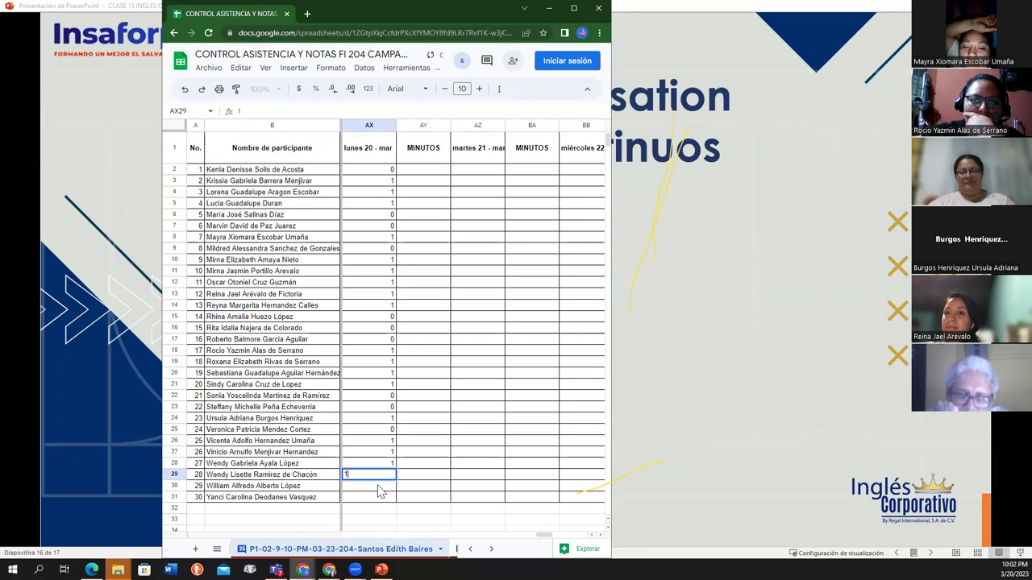
key("Return")
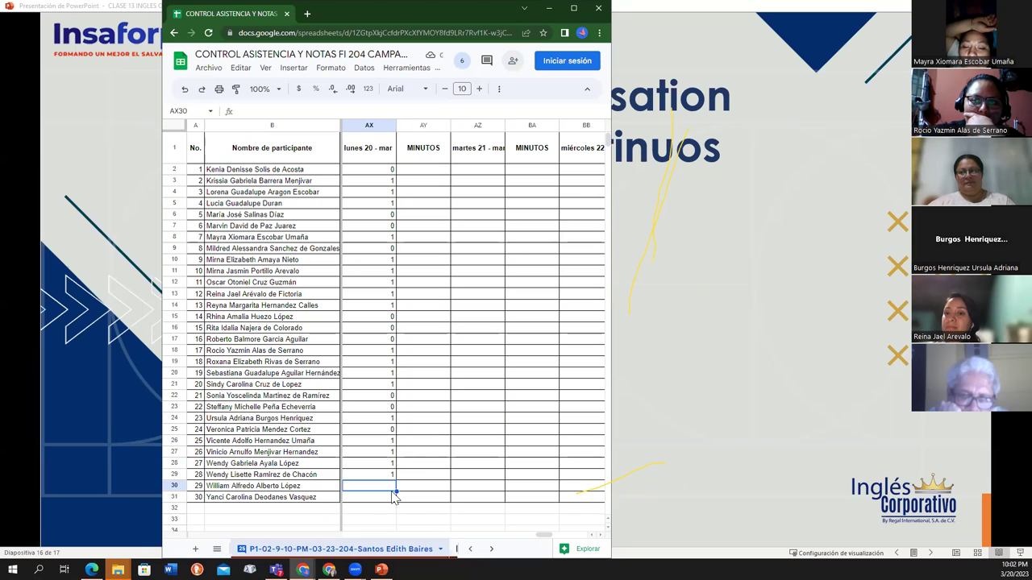
type("1")
key("Return")
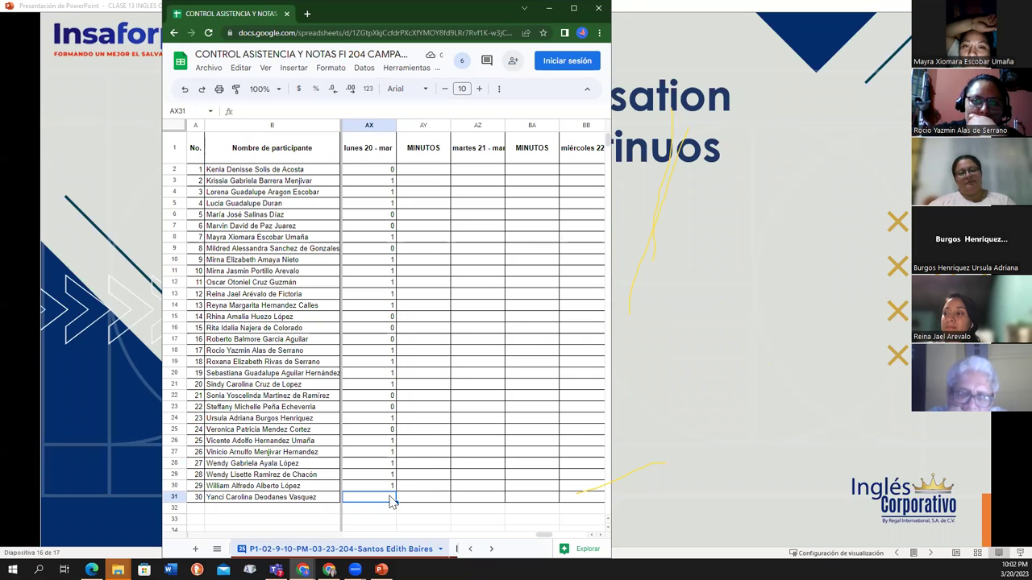
type("1")
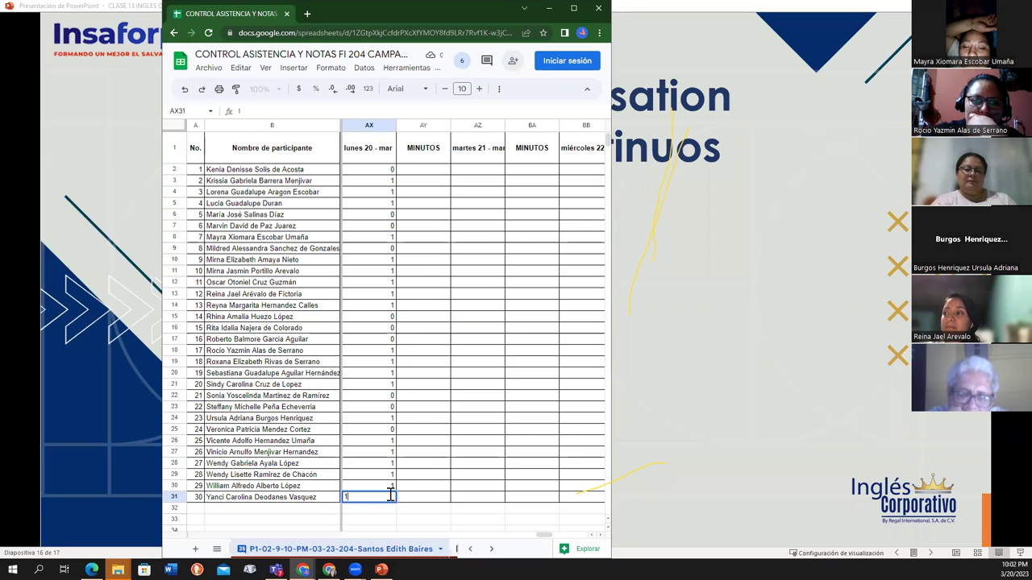
left_click(407, 507)
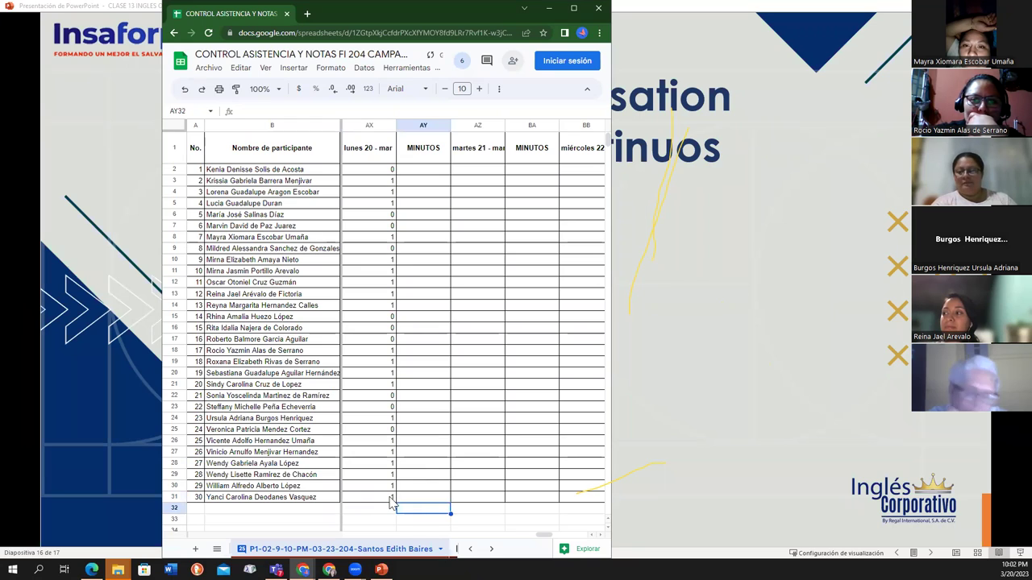
left_click(391, 501)
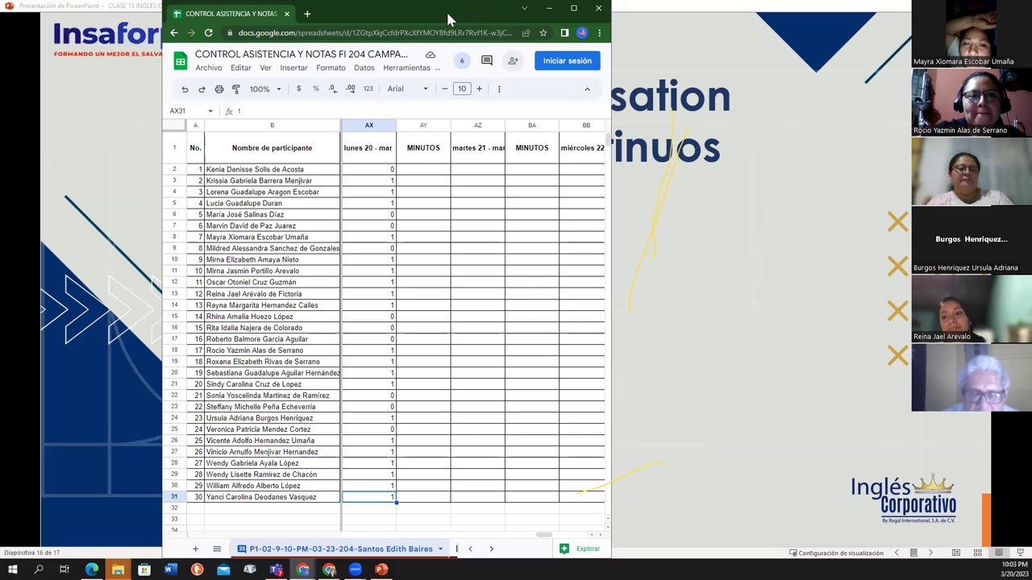
- Return to the PowerPoint Homework slide and erase all the yellow annotation strokes drawn over it
left_click(548, 8)
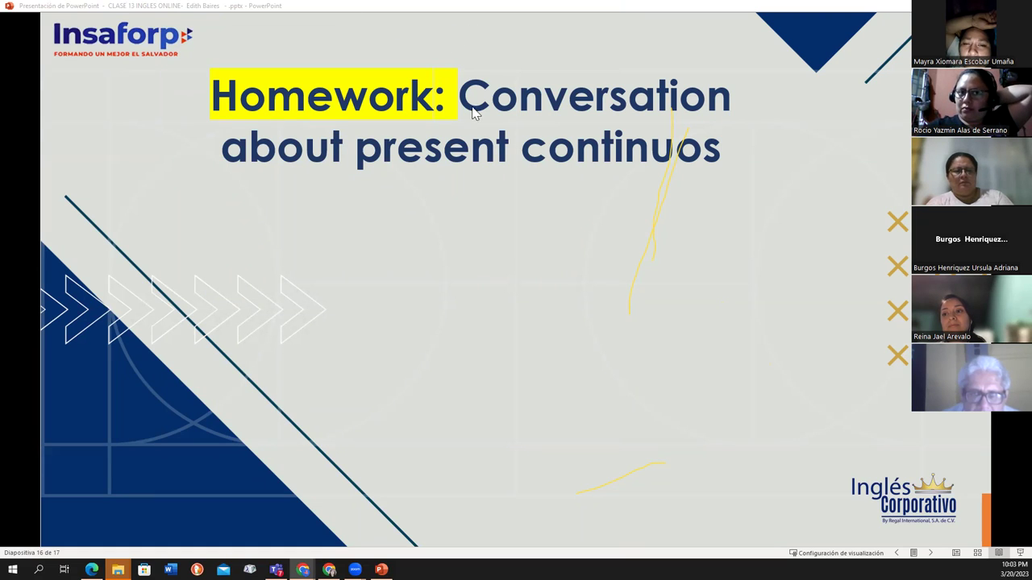
key("alt+Tab")
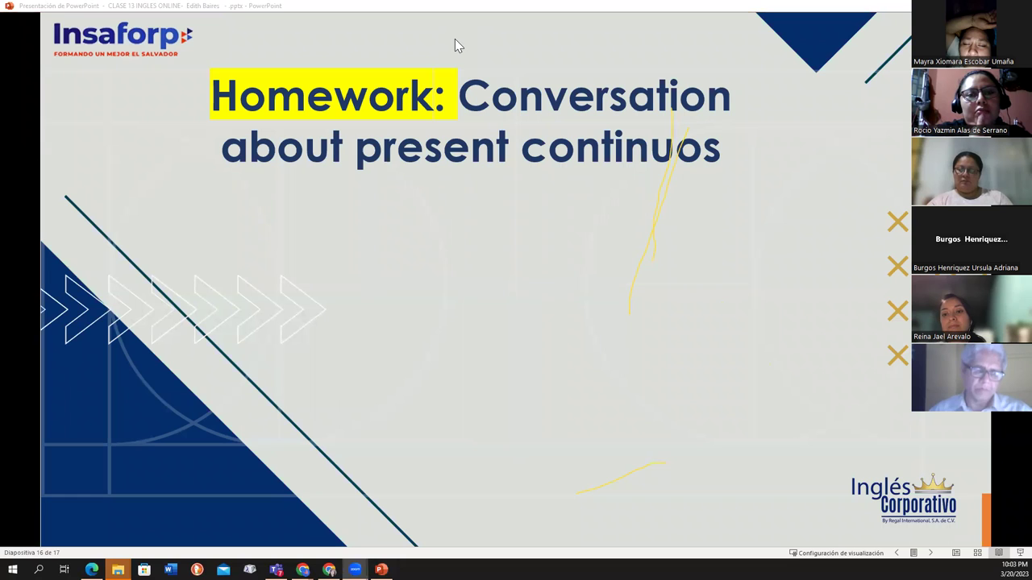
key("ctrl+e")
left_click(668, 187)
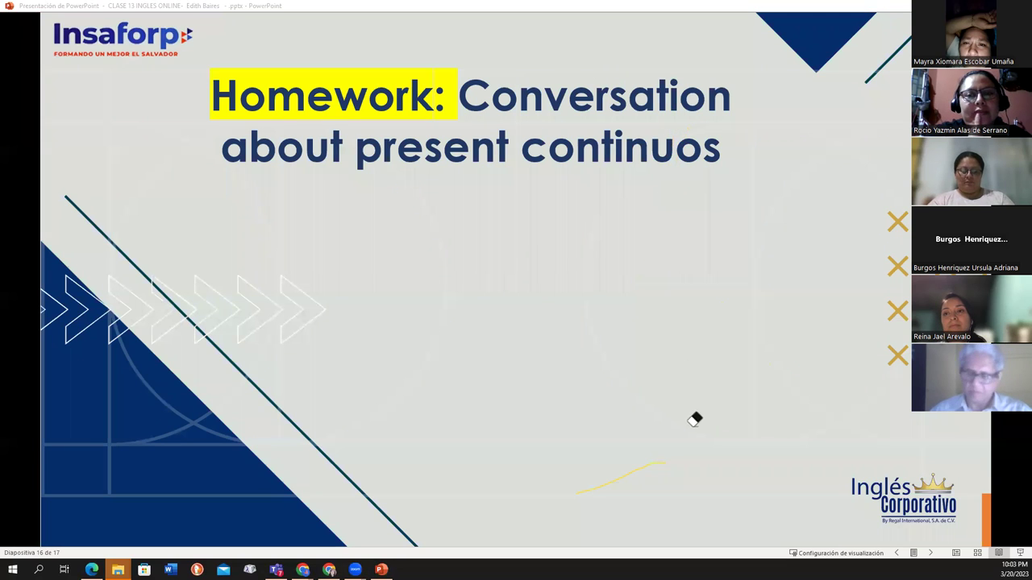
left_click(663, 462)
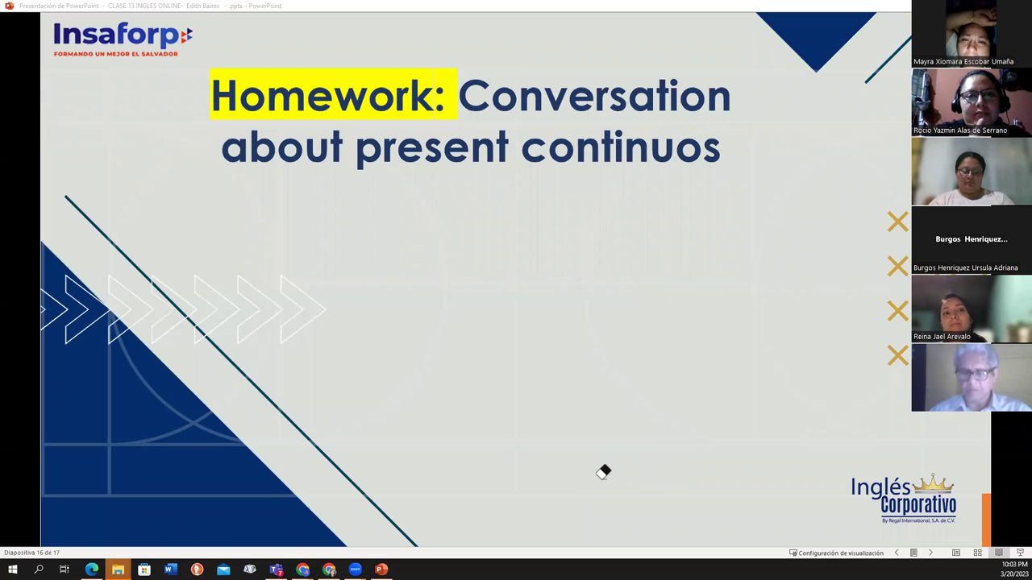